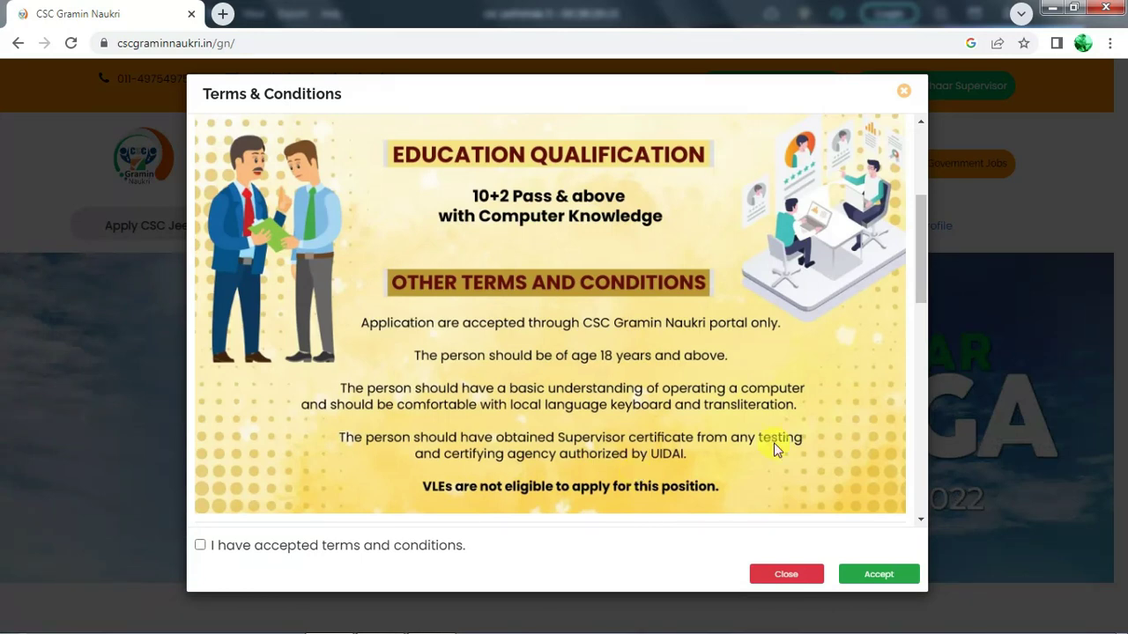
Scroll through the Terms & Conditions, tick 'I have accepted terms and conditions' and accept.
drag(919, 287, 916, 534)
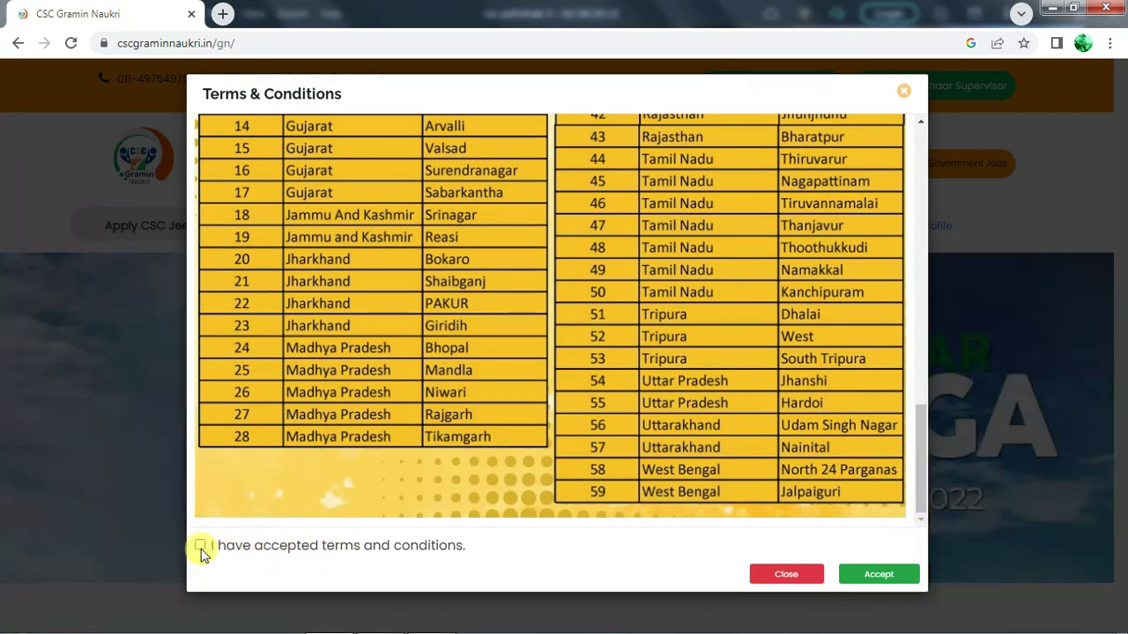
click(201, 546)
click(878, 578)
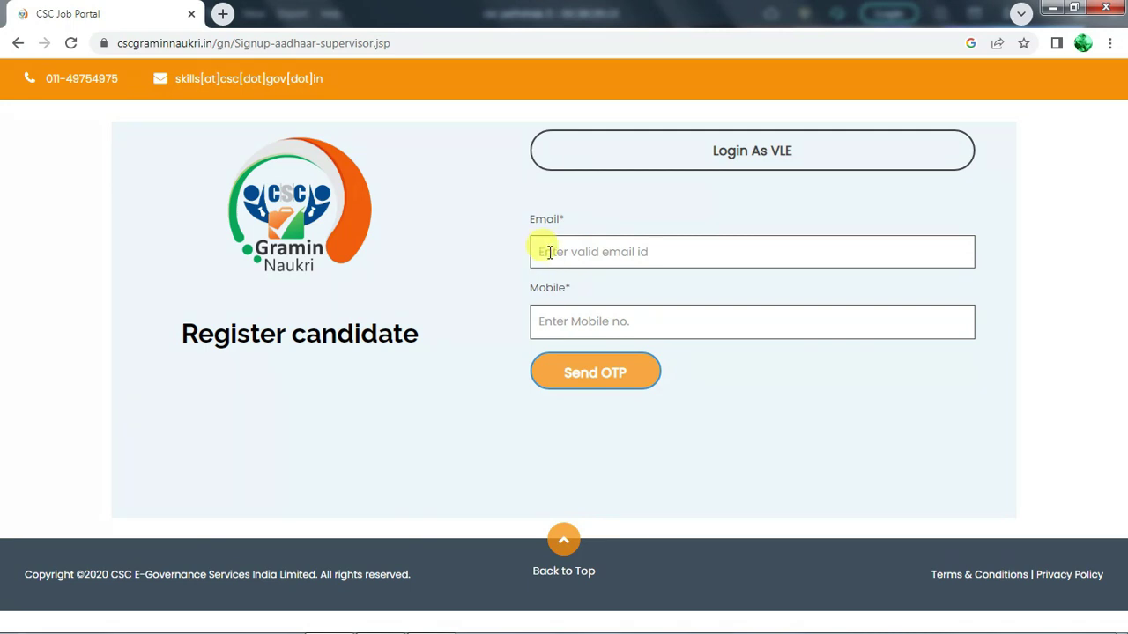
Fill in the candidate's email address and mobile number from the saved suggestions.
click(548, 252)
click(679, 282)
click(712, 327)
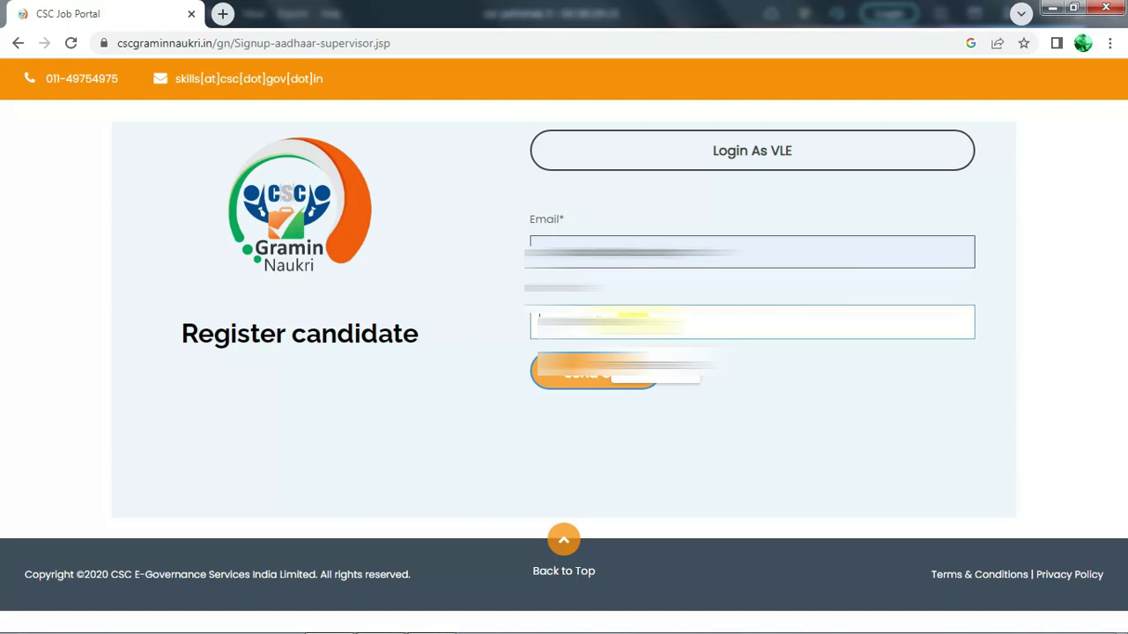
click(643, 361)
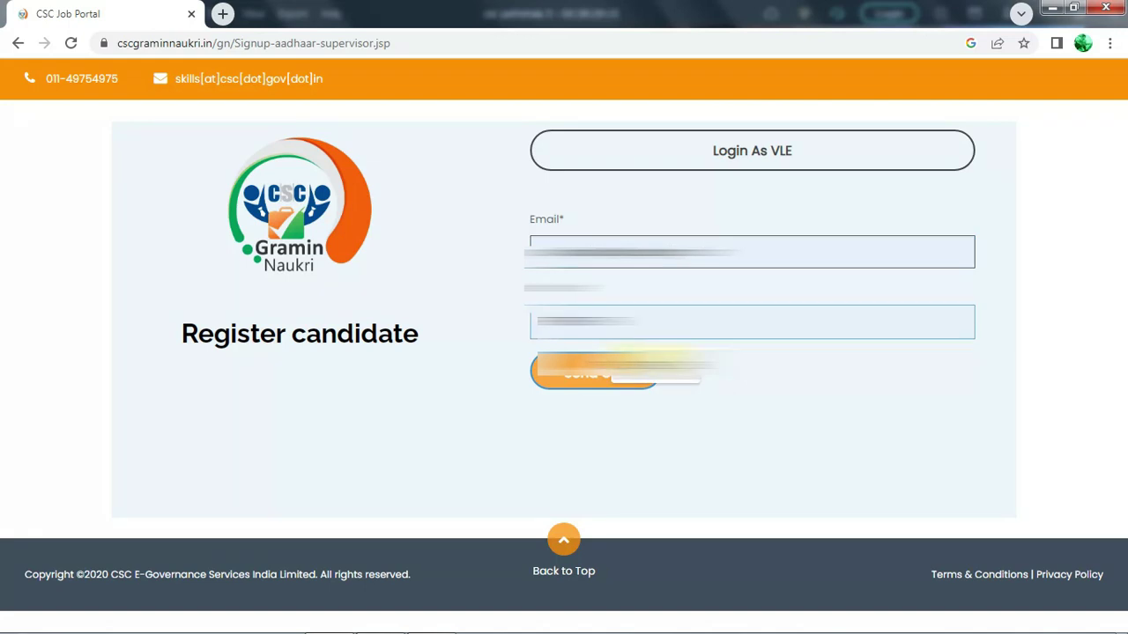
Request a one-time code, enter the received verification code and verify it.
click(604, 379)
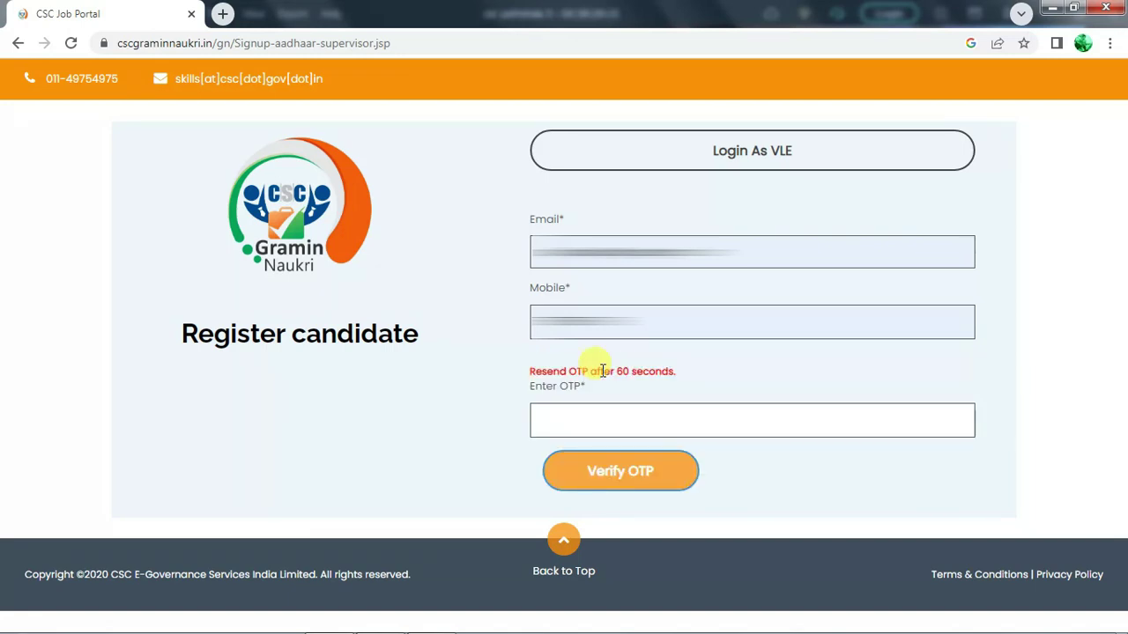
click(587, 424)
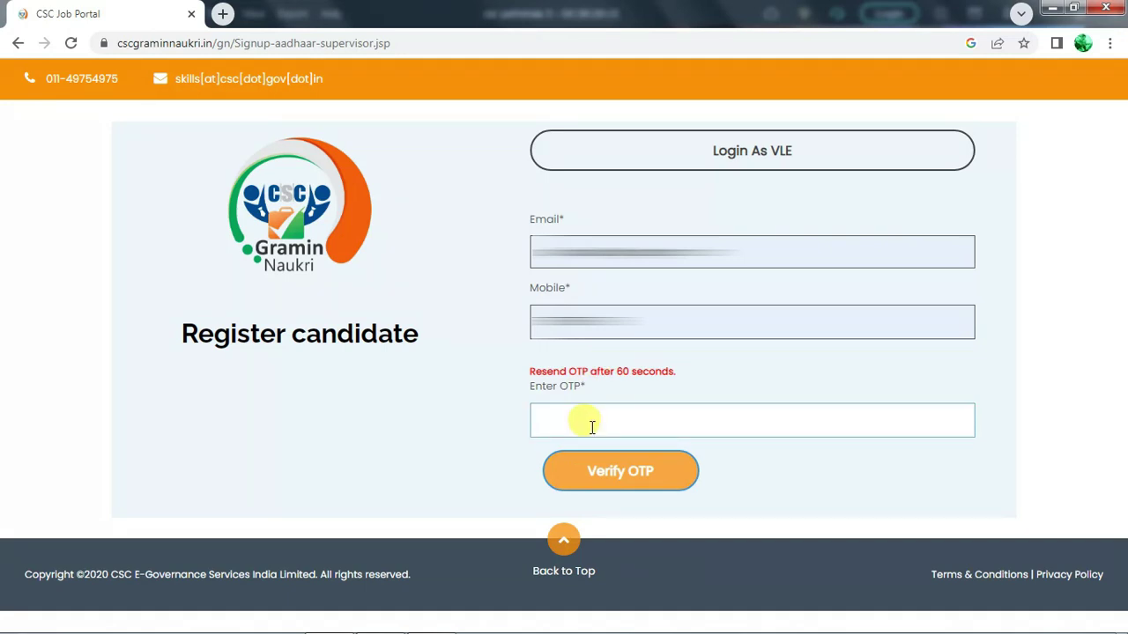
click(608, 471)
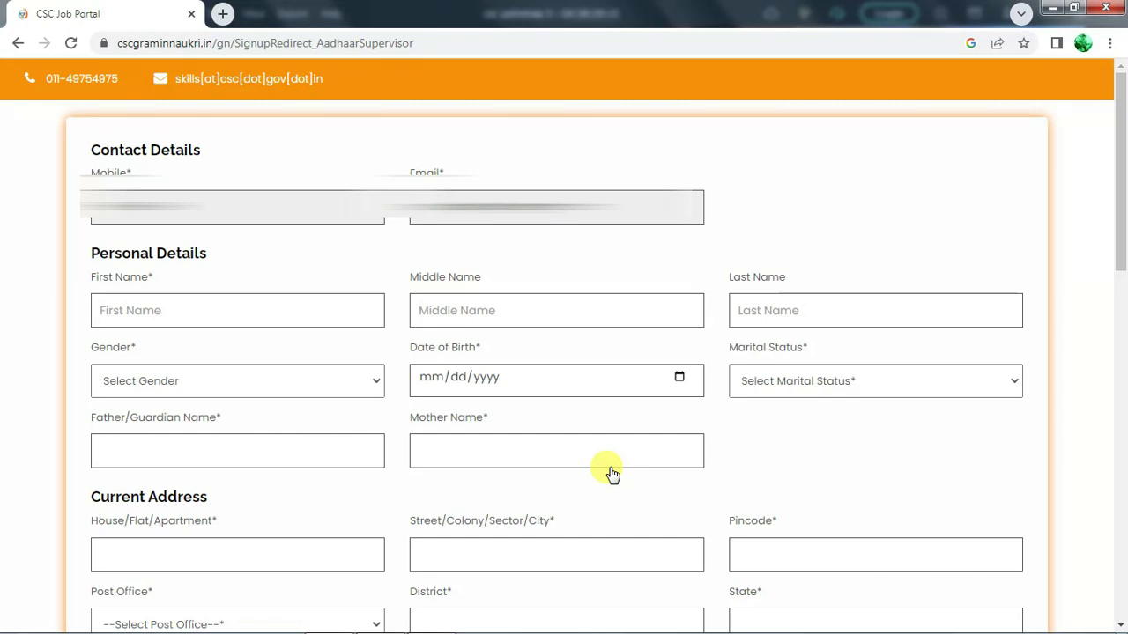
Choose Male for Gender and Single for Marital Status on the signup form.
scroll(612, 474, down, 2)
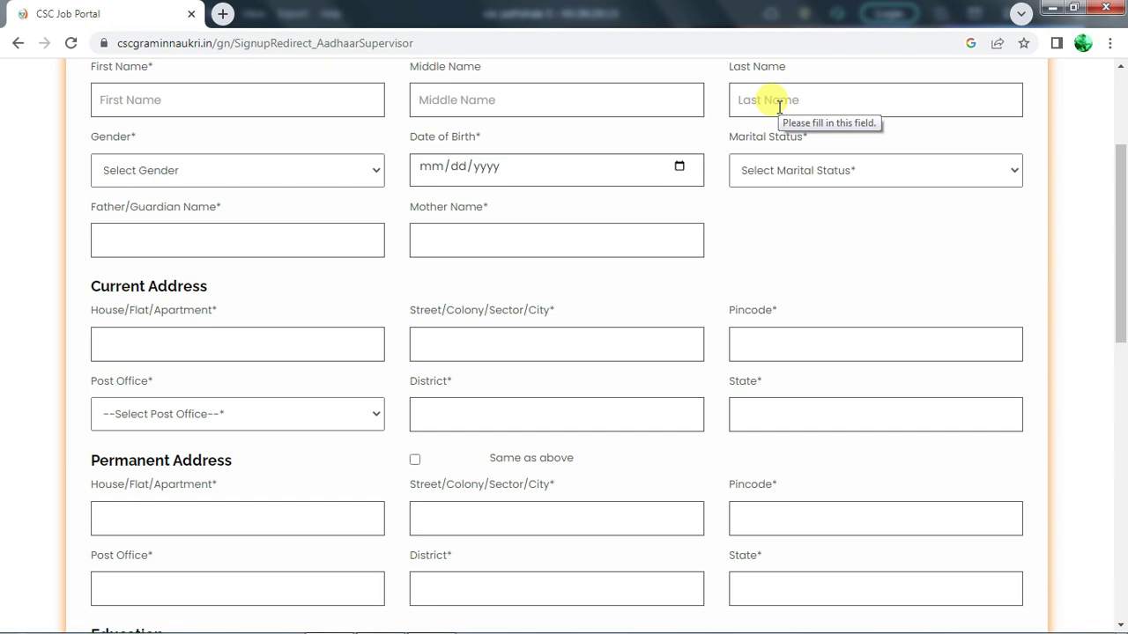
click(234, 173)
click(212, 222)
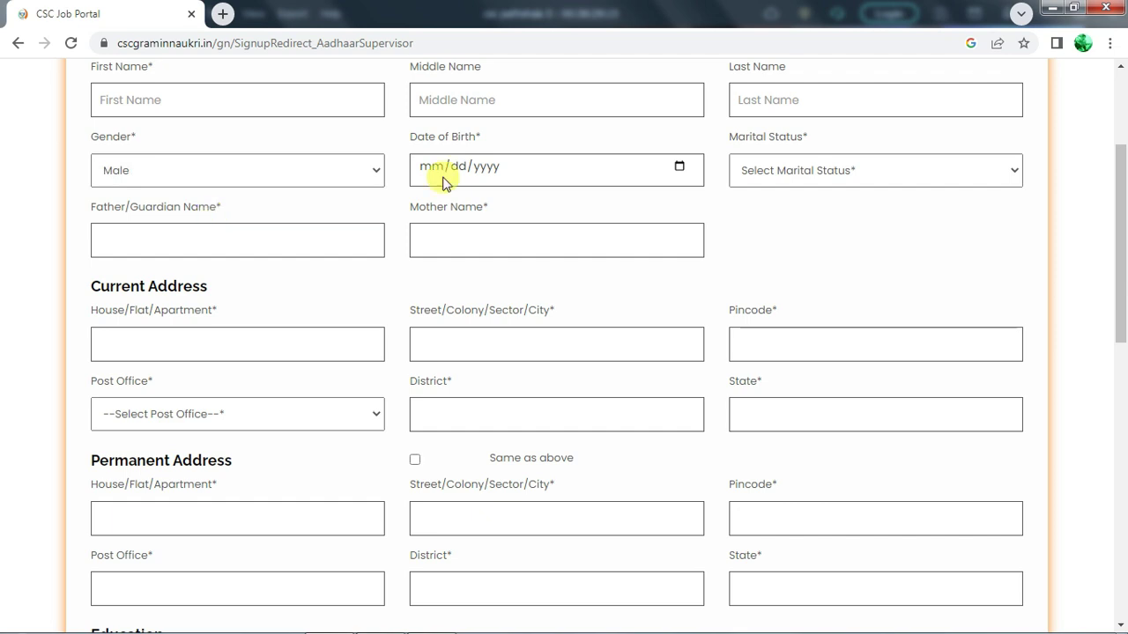
click(840, 171)
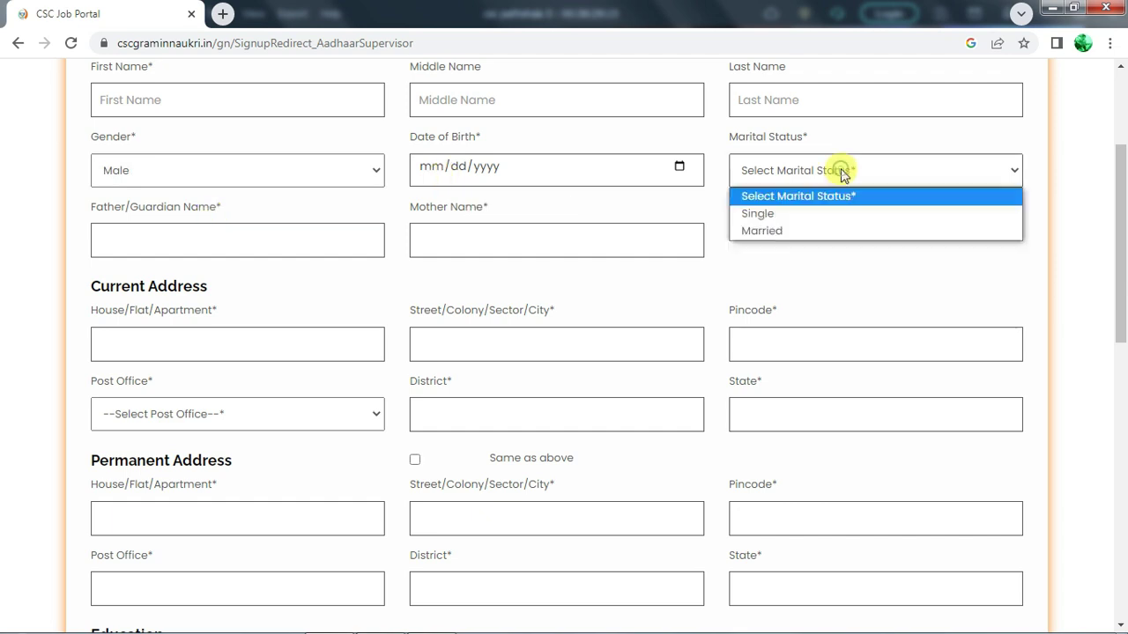
click(819, 227)
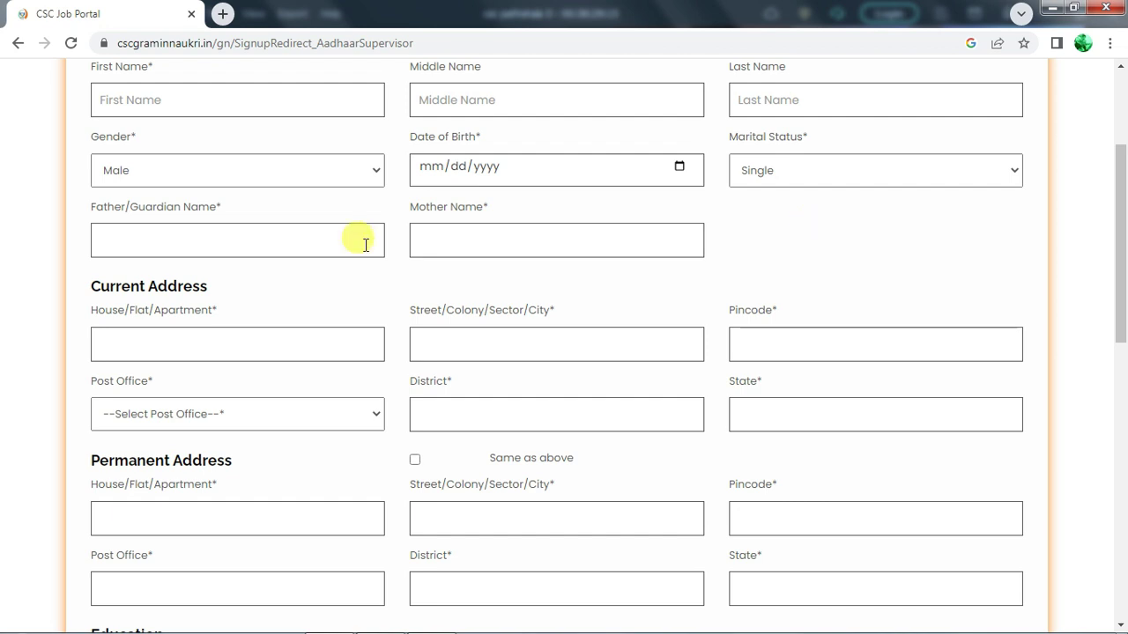
click(437, 241)
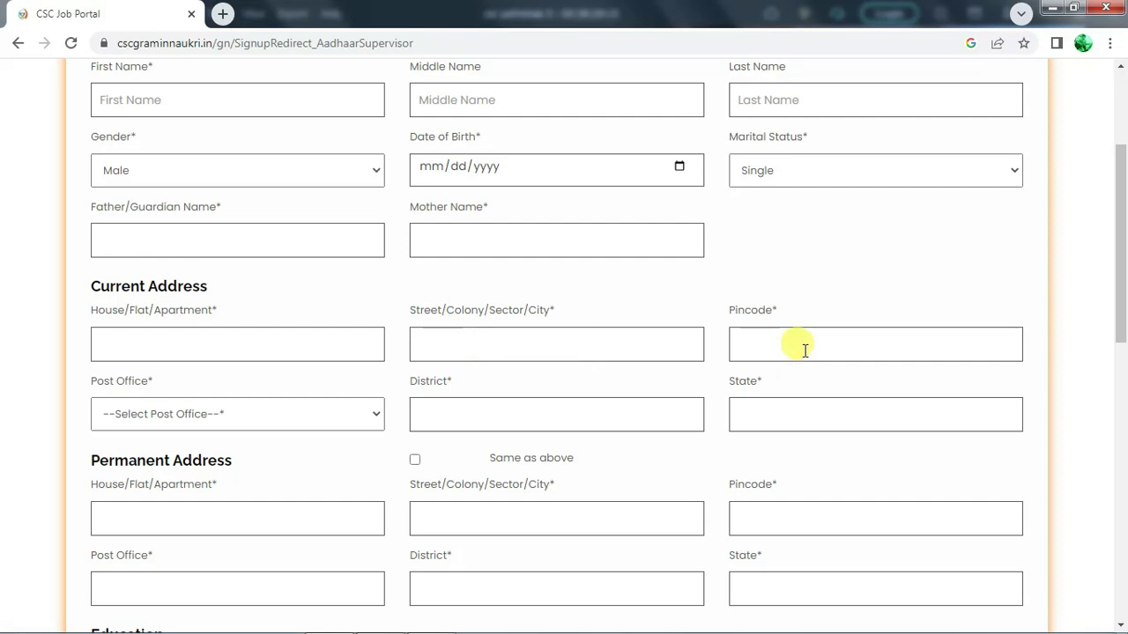
Enter current address pincode 462001 and select post office Berasia Road S.O (BHOPAL, Madhya Pradesh).
click(303, 407)
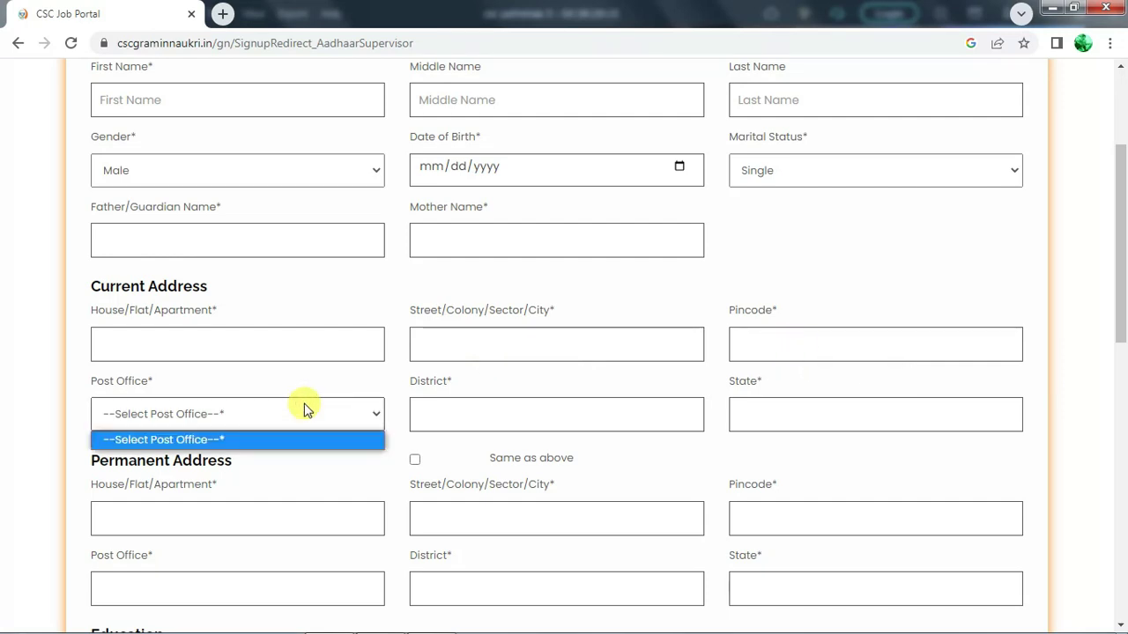
click(819, 337)
text(452)
key(BackSpace)
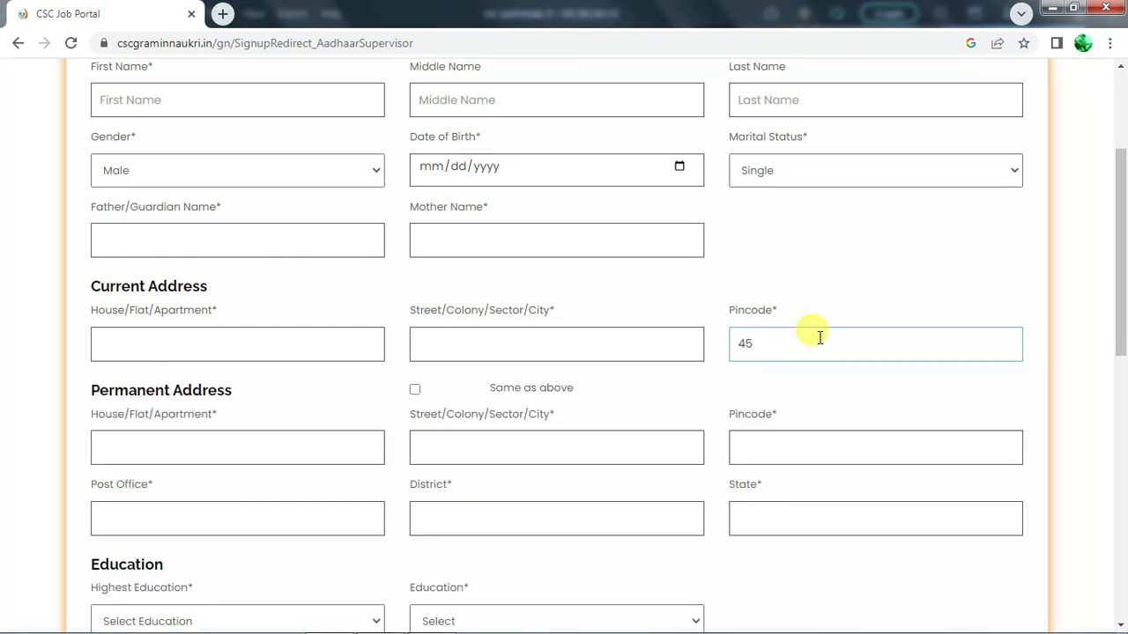
key(BackSpace)
text(62001)
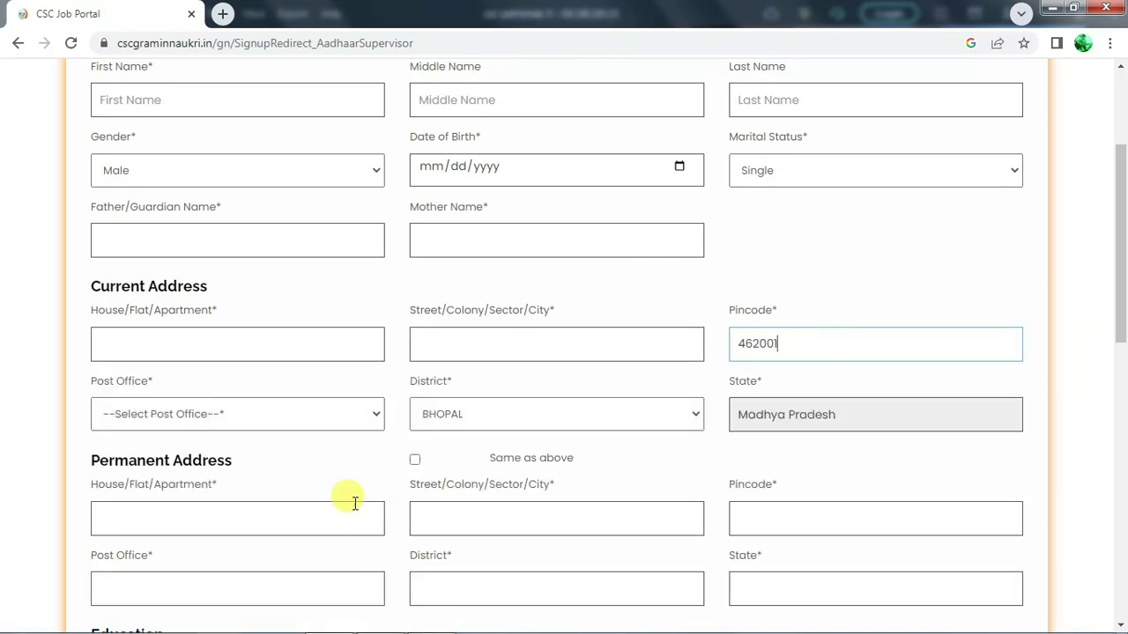
click(304, 413)
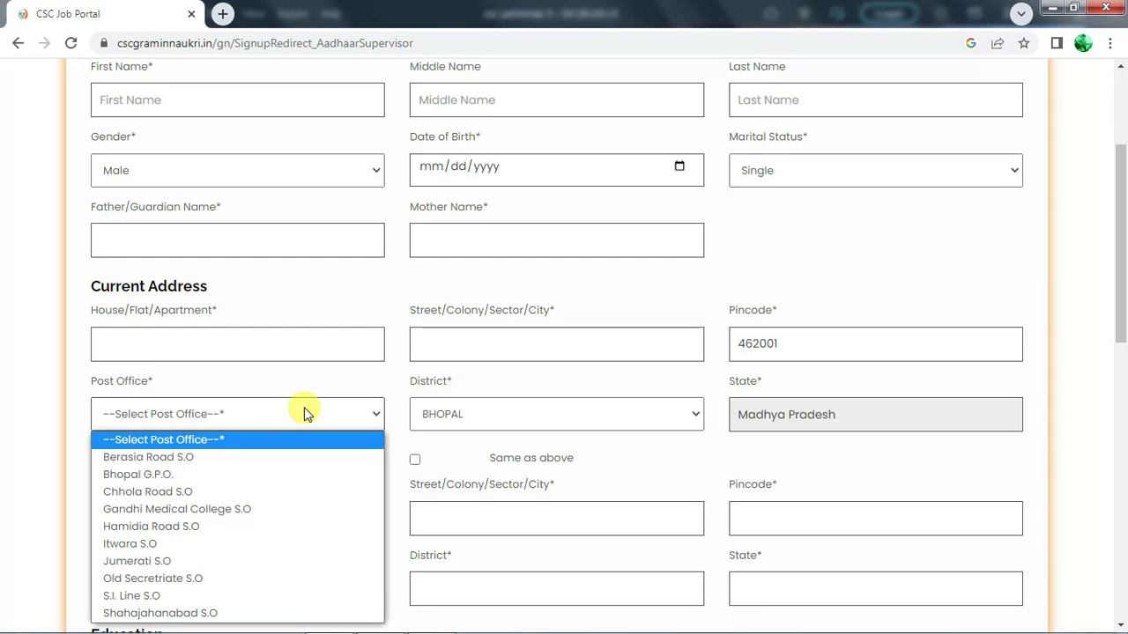
click(260, 457)
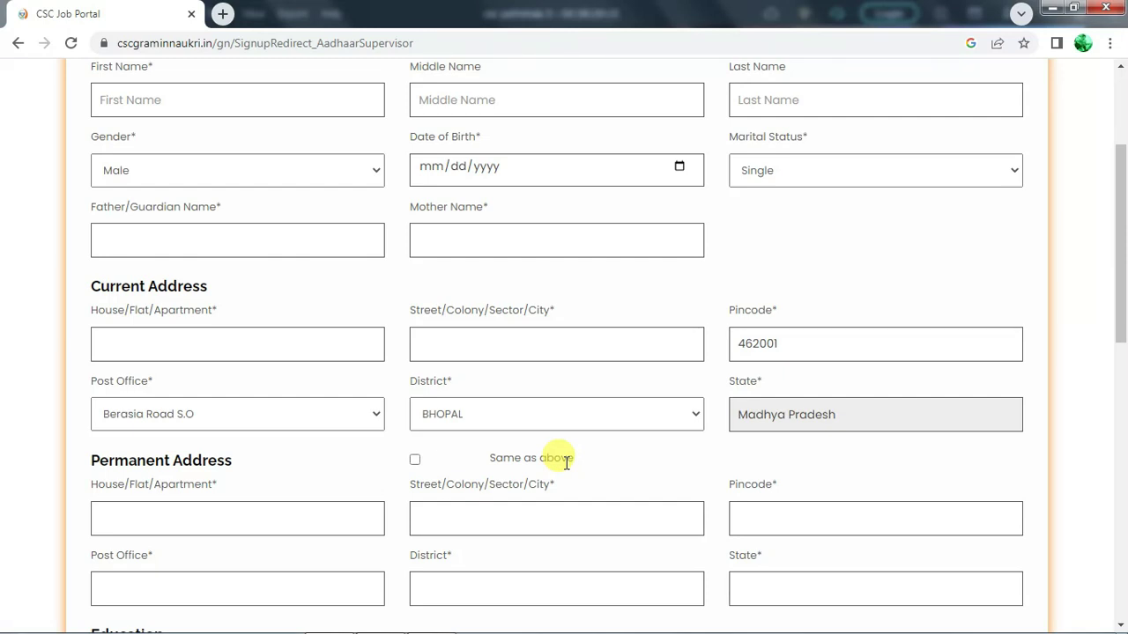
drag(1121, 255, 1116, 448)
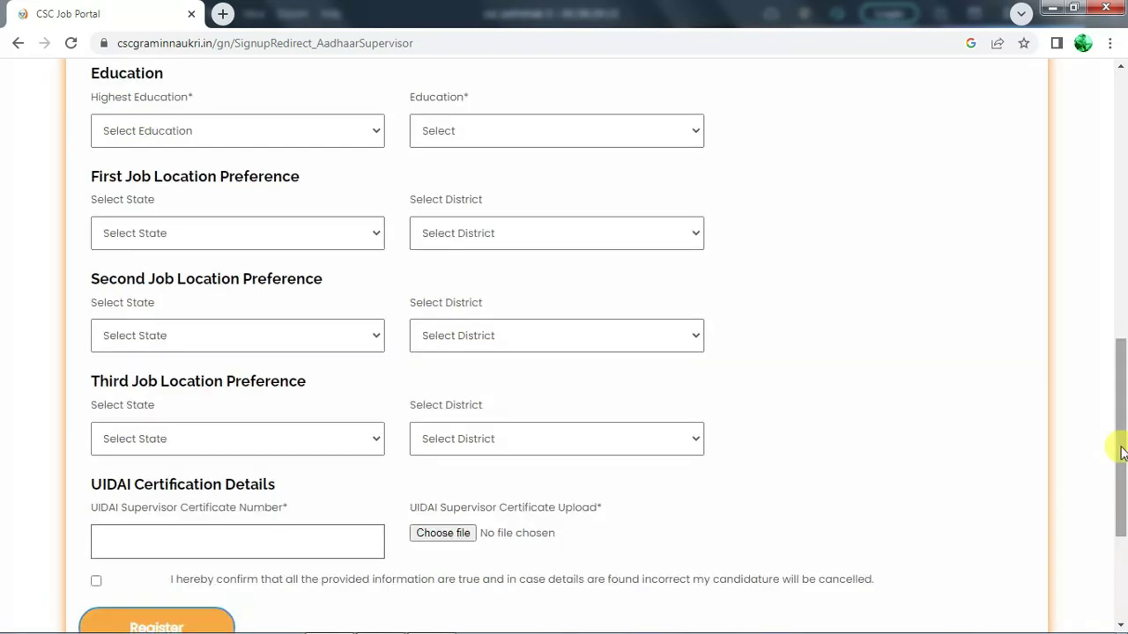
Set Highest Education to 12th and Education to HSC 12th Class.
click(183, 132)
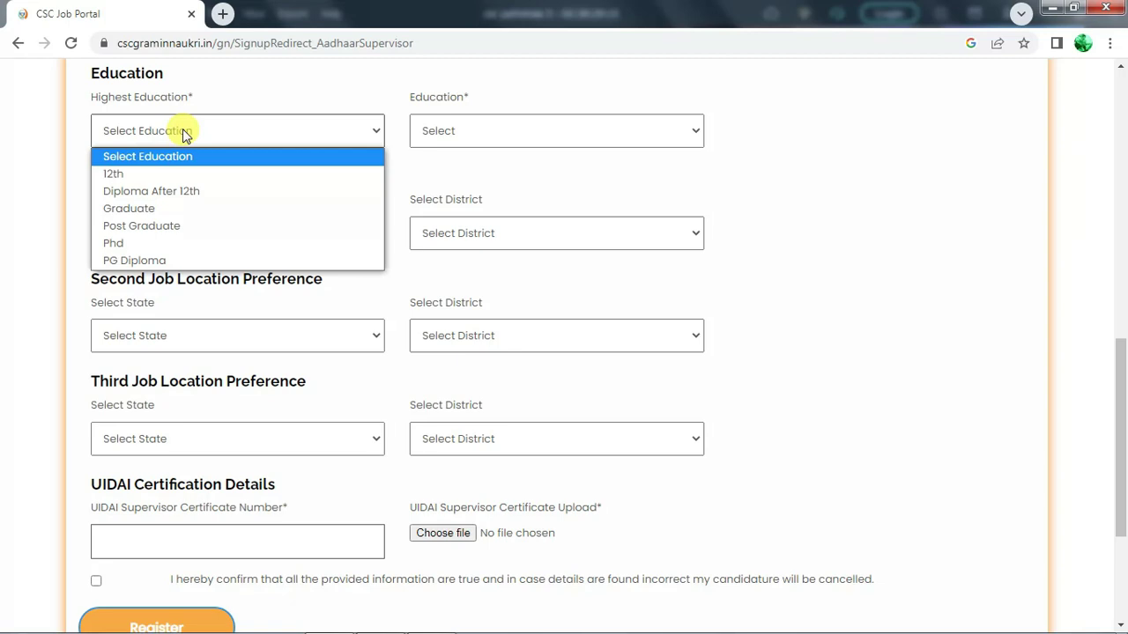
click(181, 172)
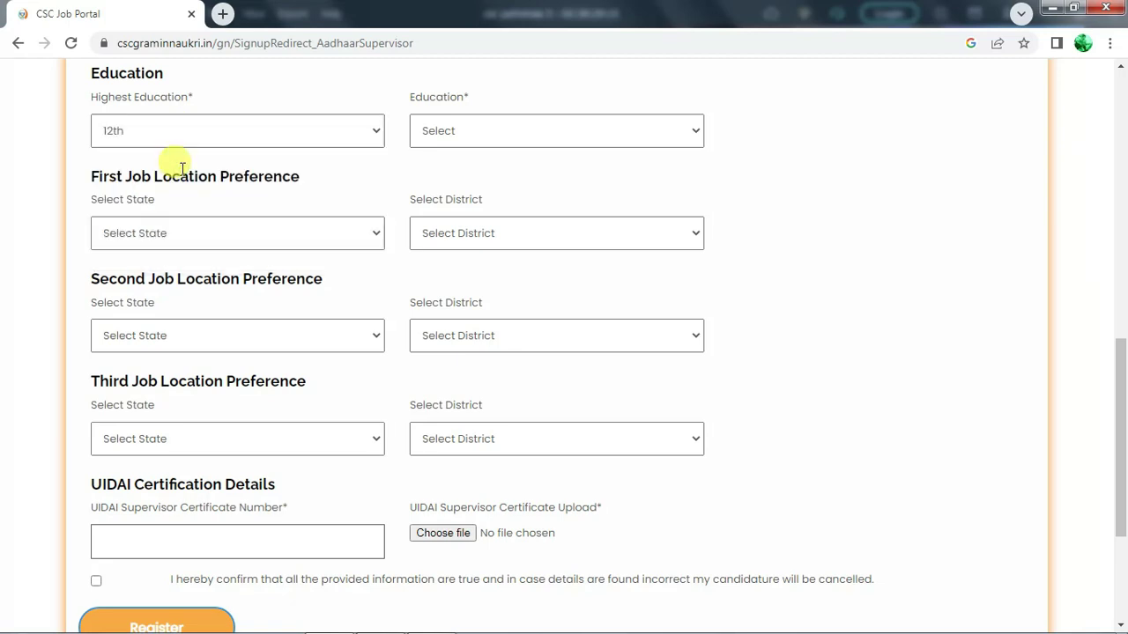
click(459, 140)
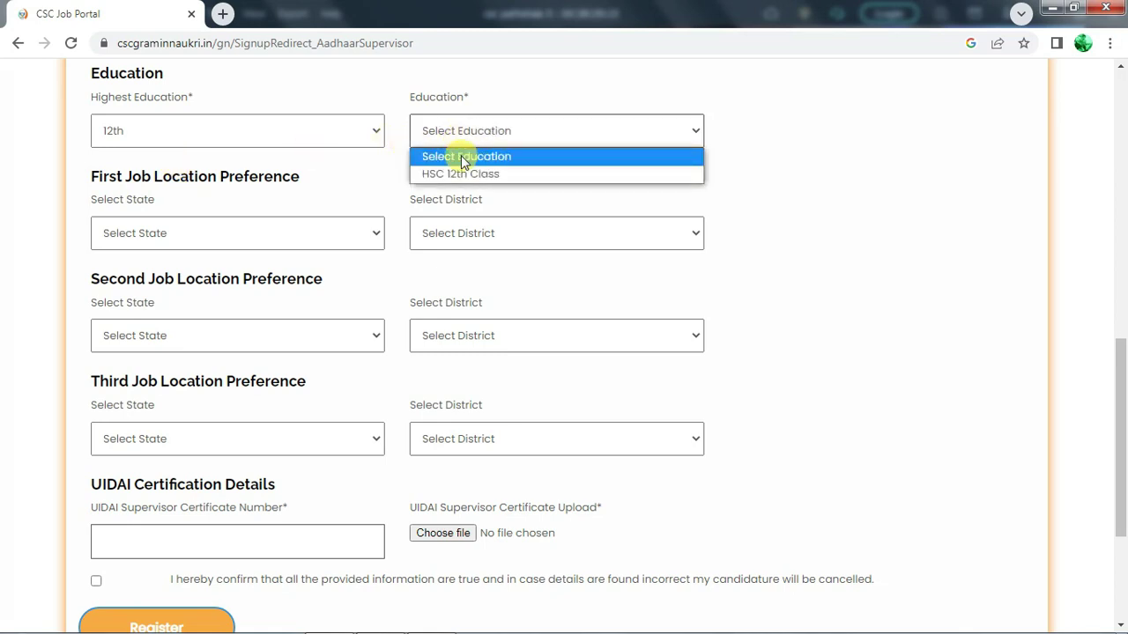
click(467, 173)
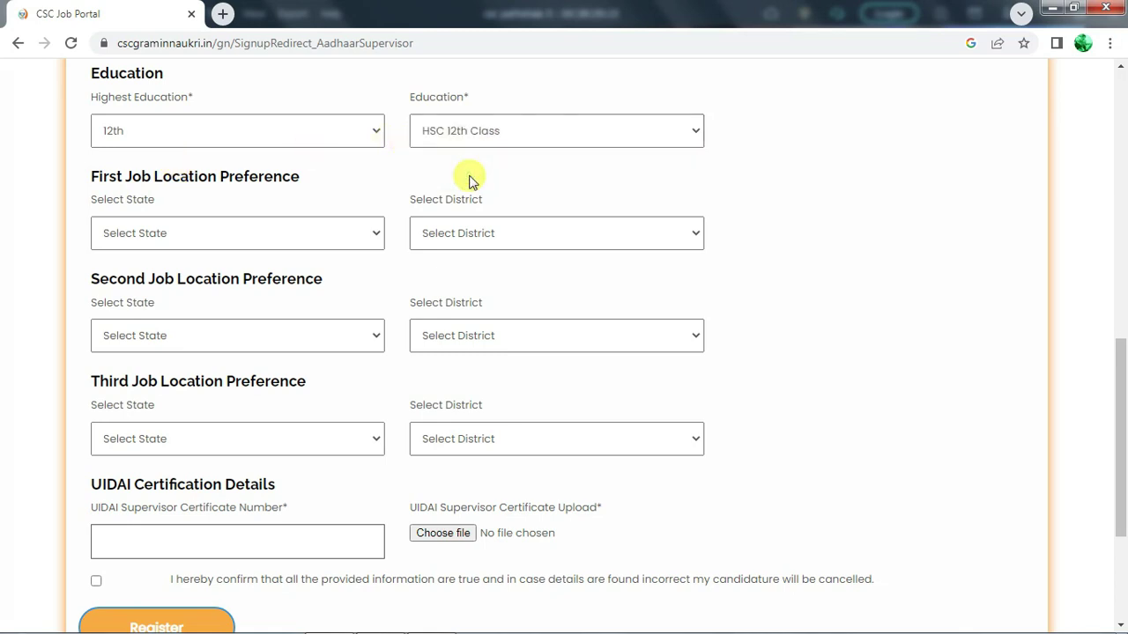
Try Graduate as highest education, then revert to 12th, leaving Education unchosen.
click(323, 144)
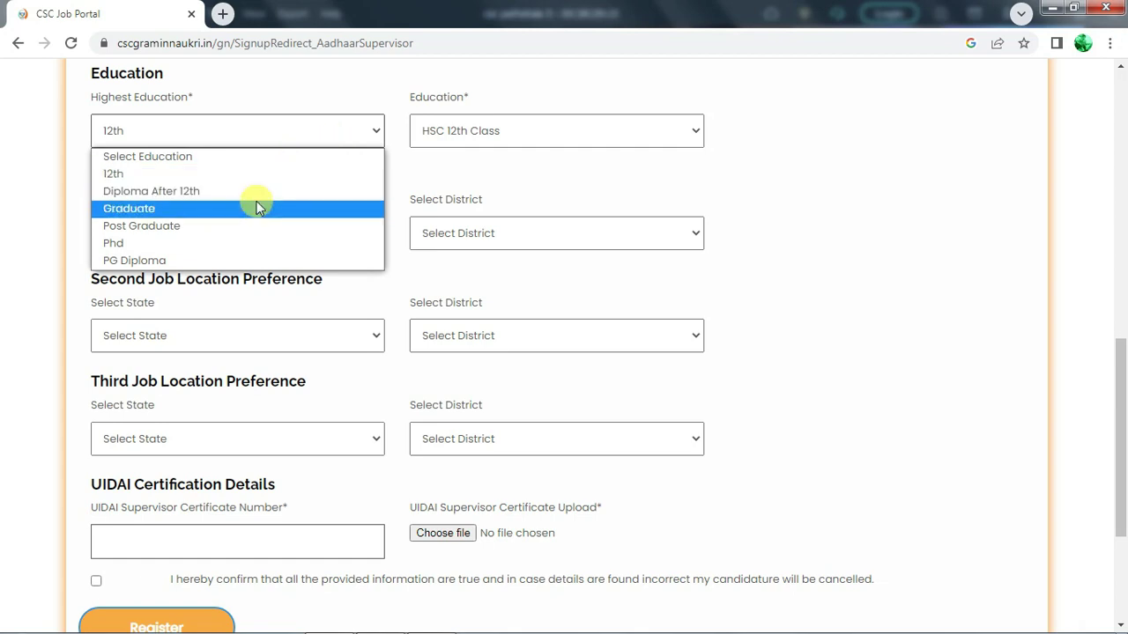
click(257, 209)
click(453, 136)
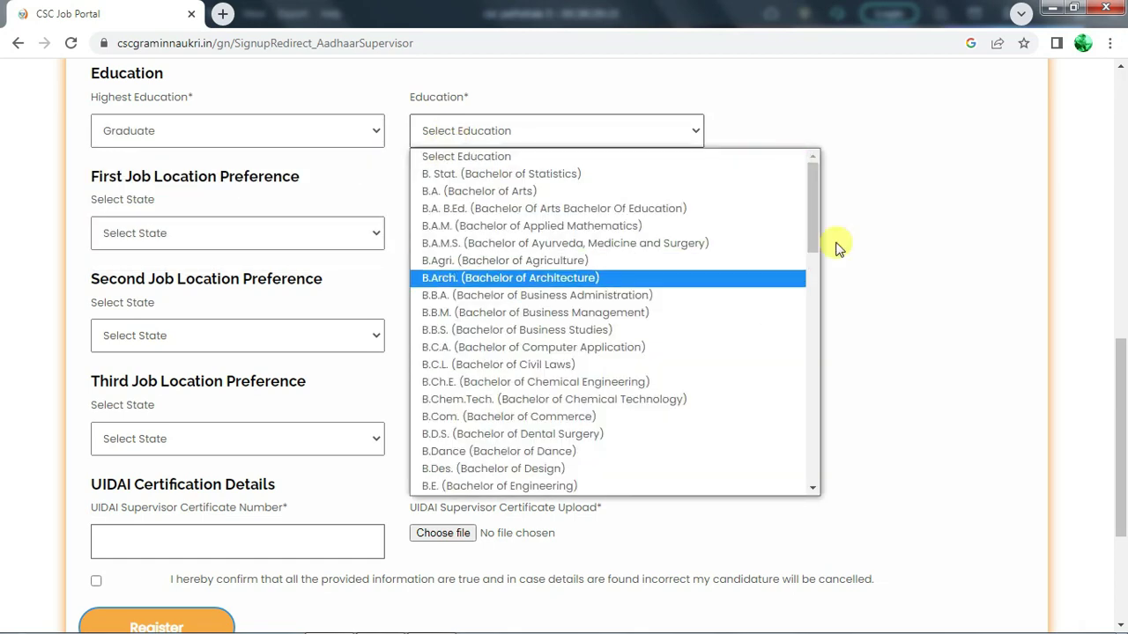
drag(811, 203, 815, 177)
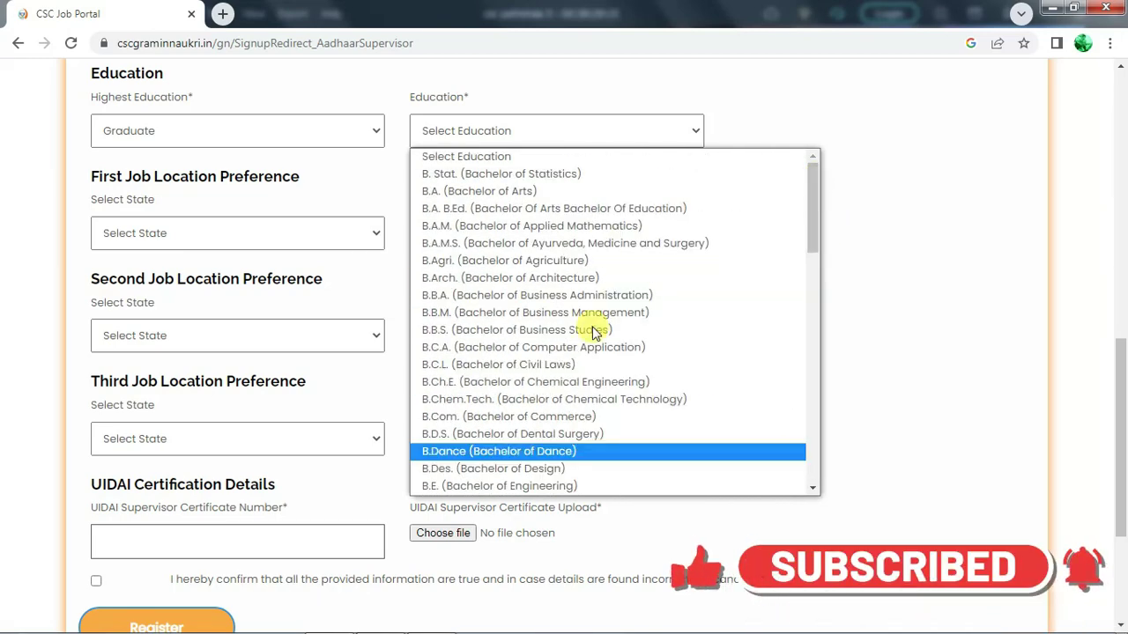
click(229, 132)
click(211, 175)
click(493, 128)
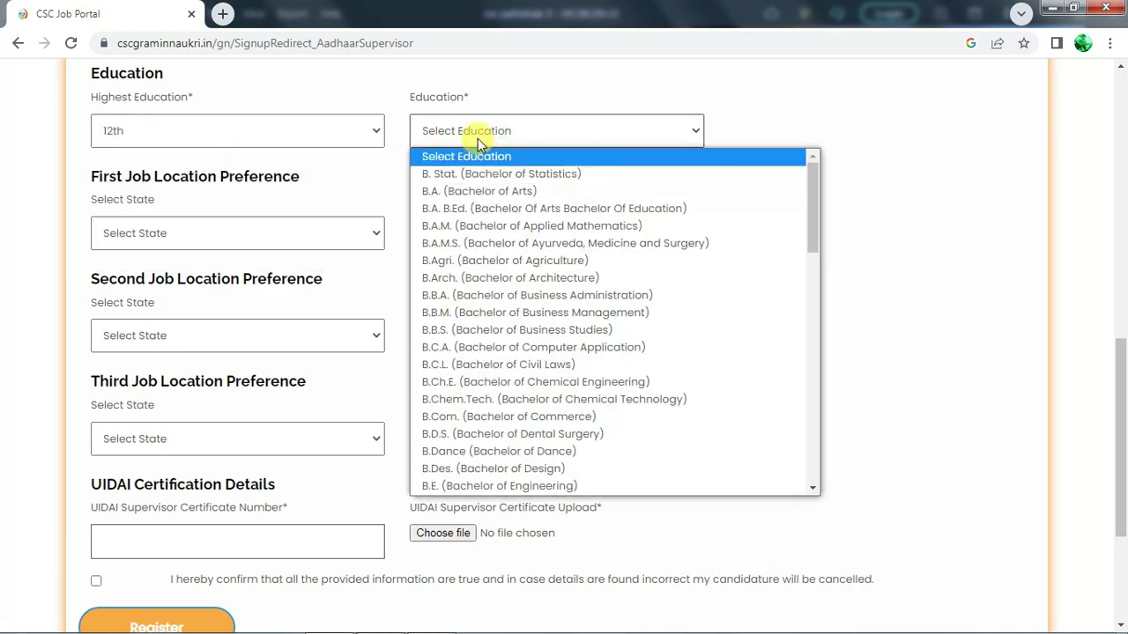
click(478, 139)
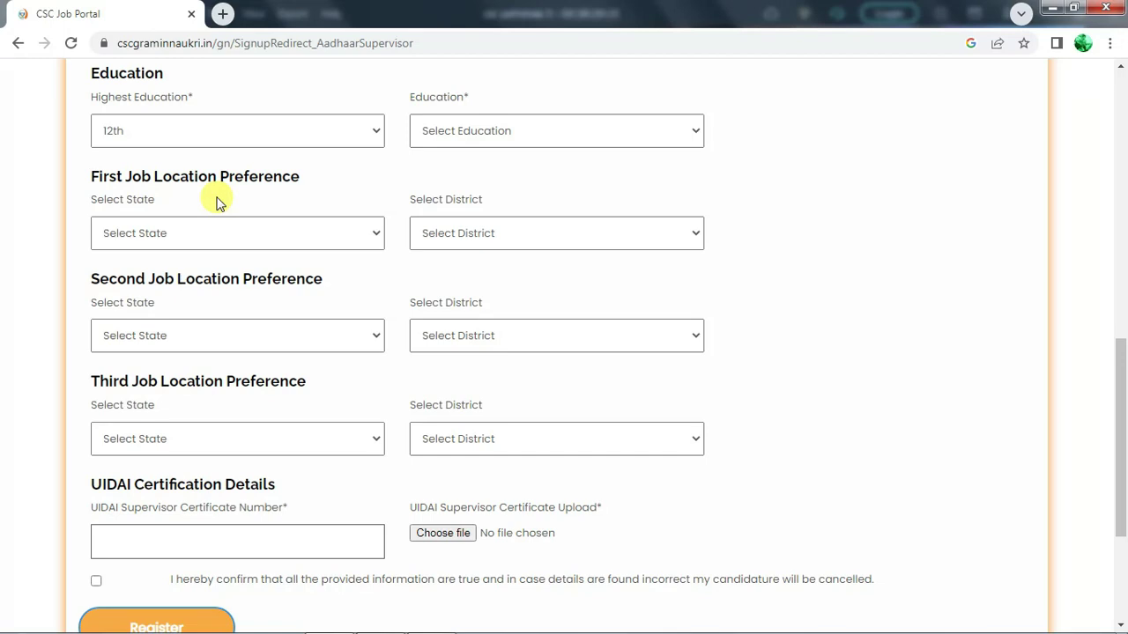
Set Education to HSC 12th Class and the first job location to Dhar, Madya Pradesh.
click(463, 130)
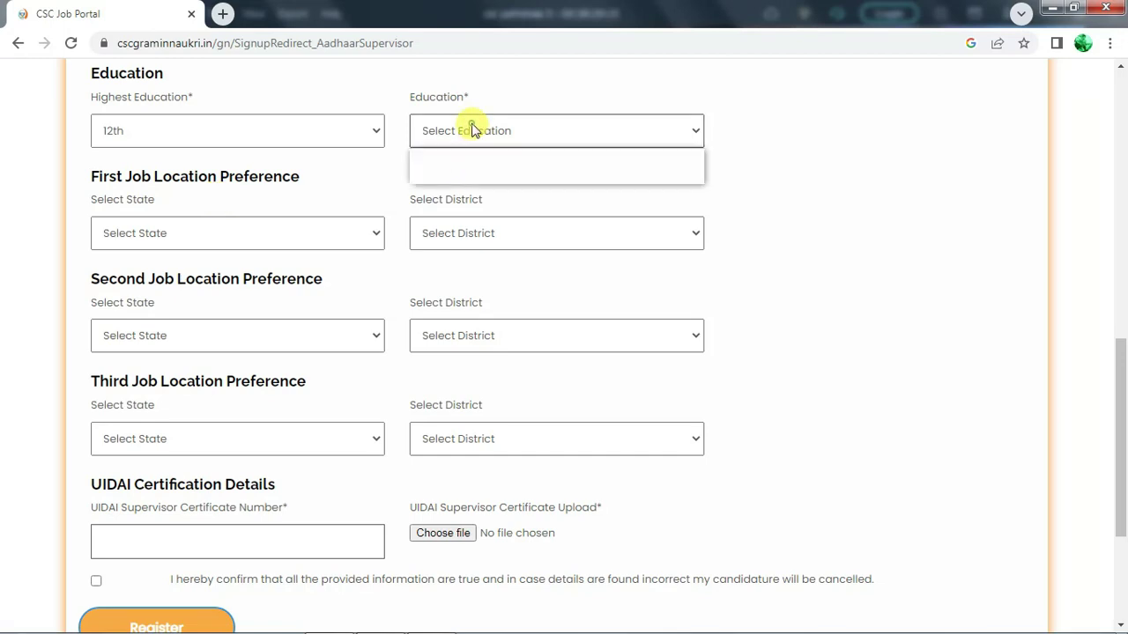
click(468, 176)
click(250, 235)
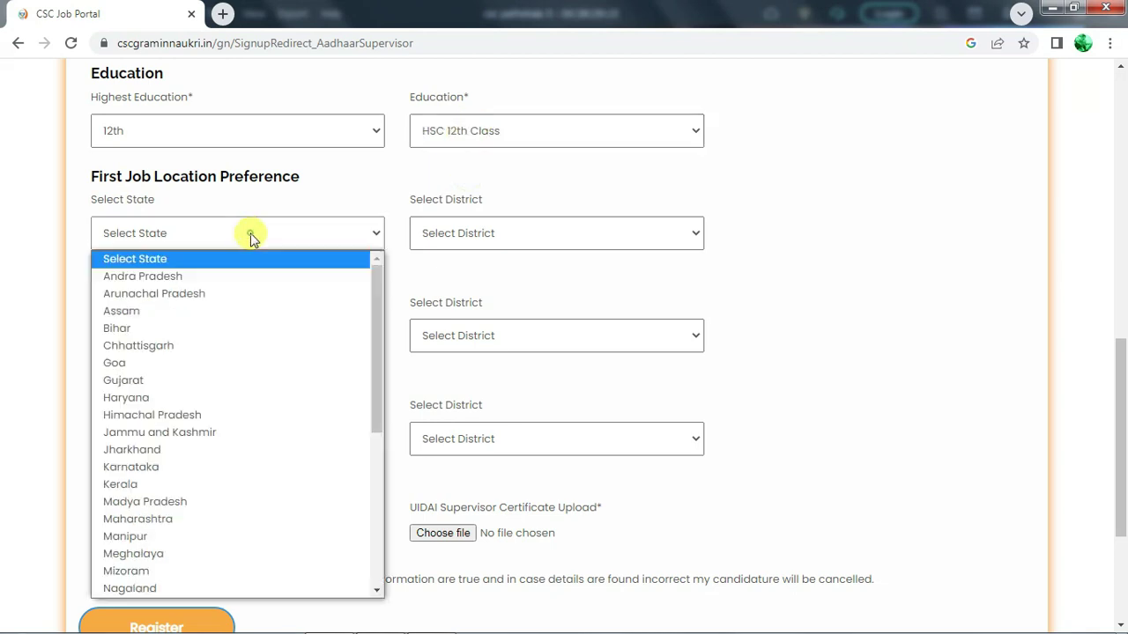
key(m)
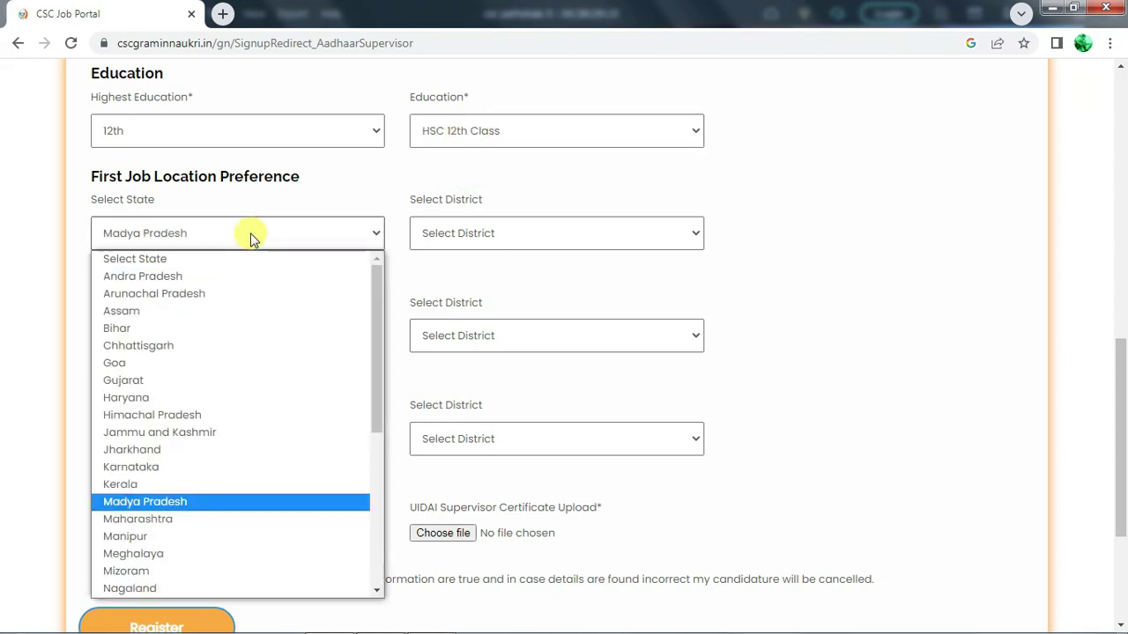
key(Return)
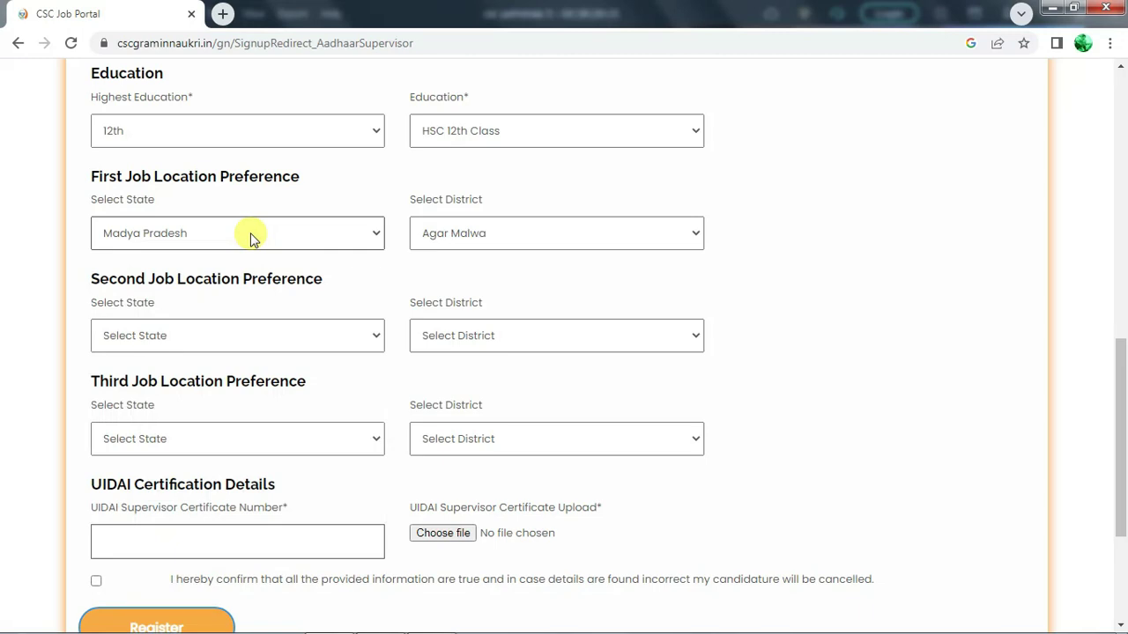
click(508, 235)
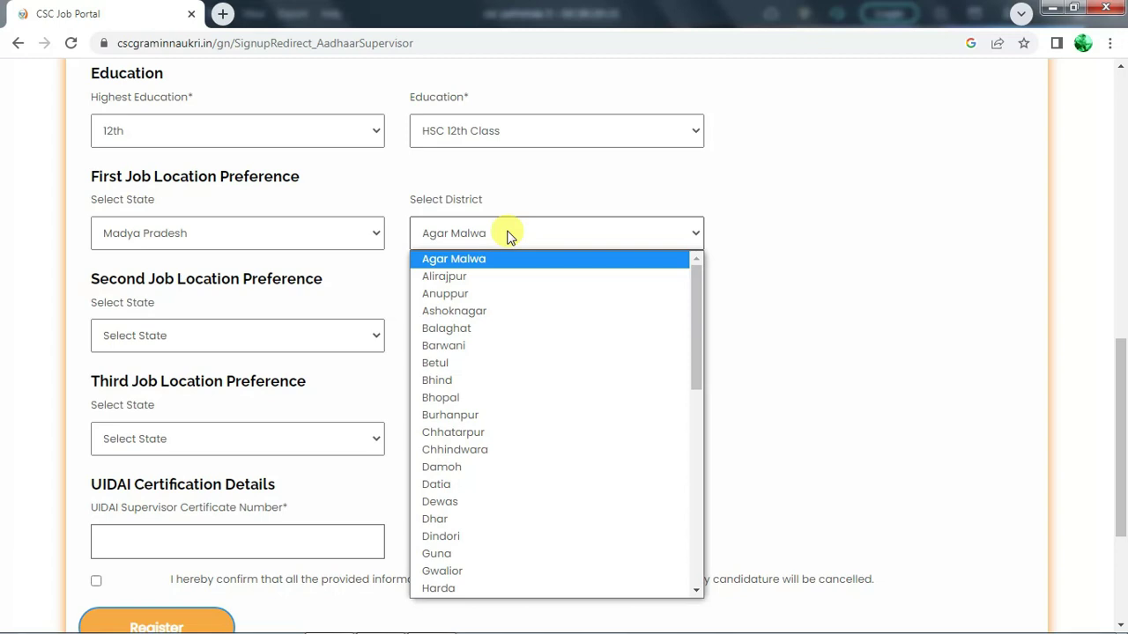
click(471, 523)
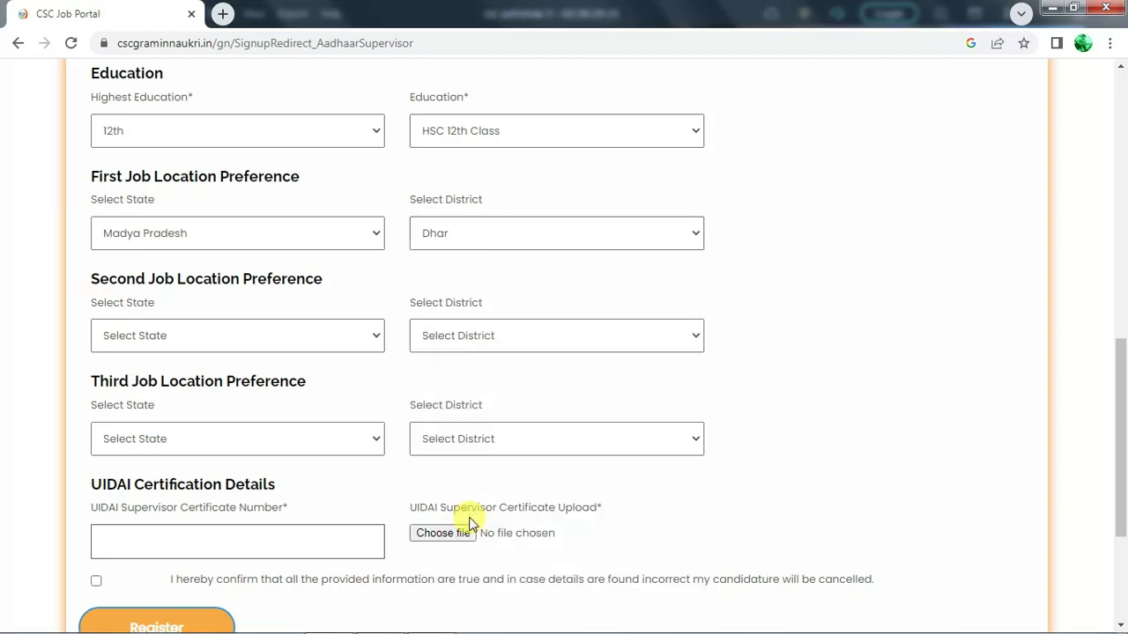
Set the second and third job locations to Indore and Dewas, both Madya Pradesh.
click(176, 341)
key(m)
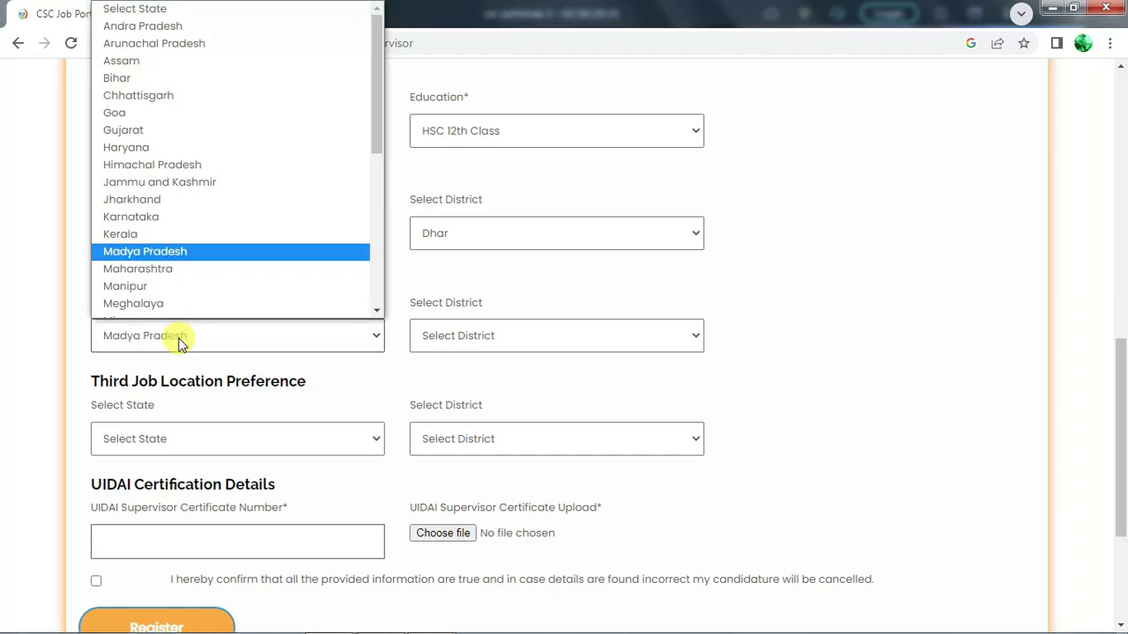
key(Return)
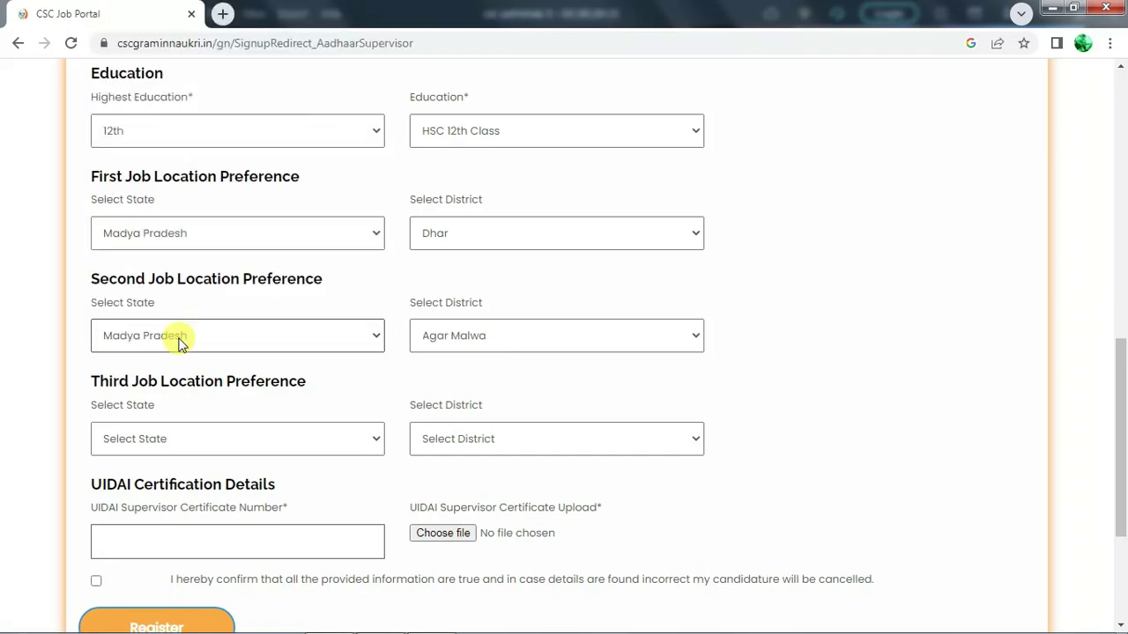
click(496, 333)
key(i)
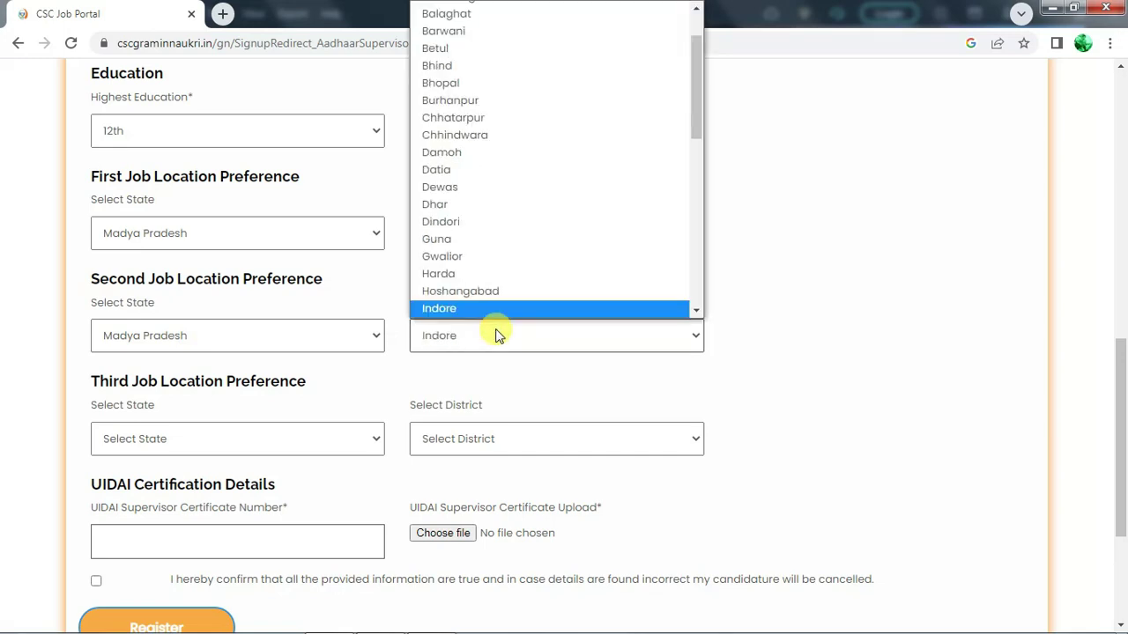
key(Return)
click(252, 444)
key(m)
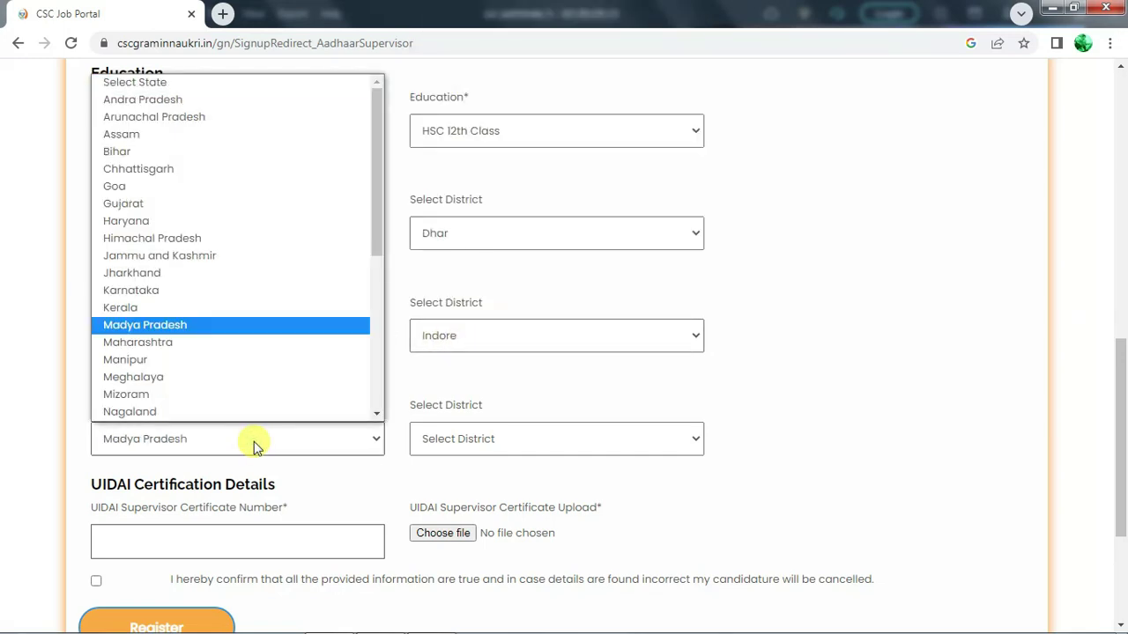
key(Return)
click(544, 436)
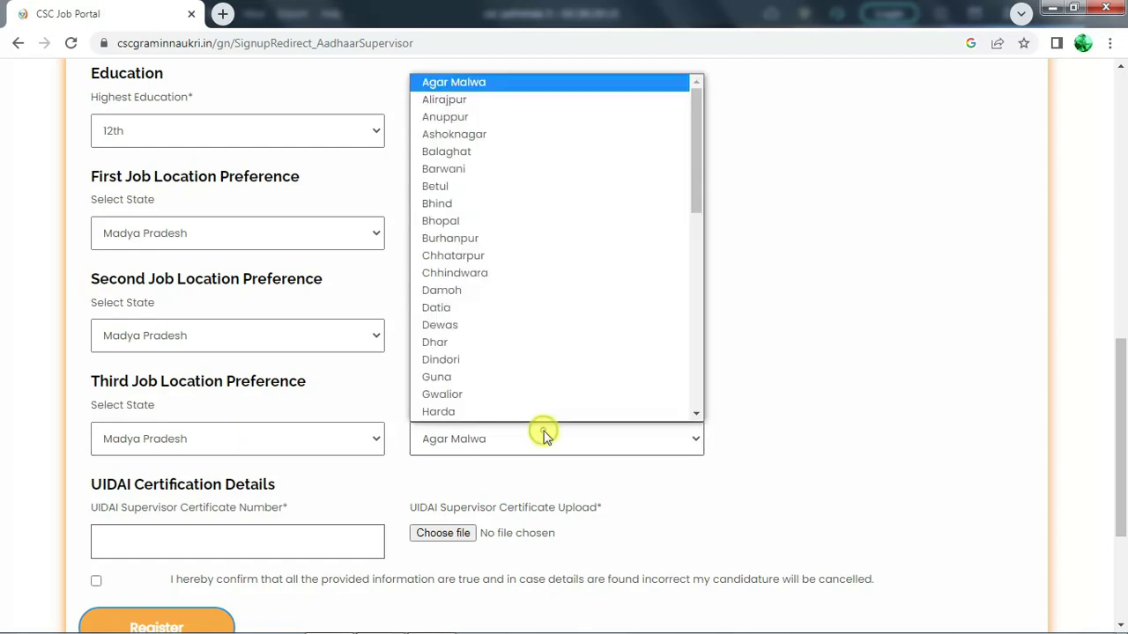
click(508, 326)
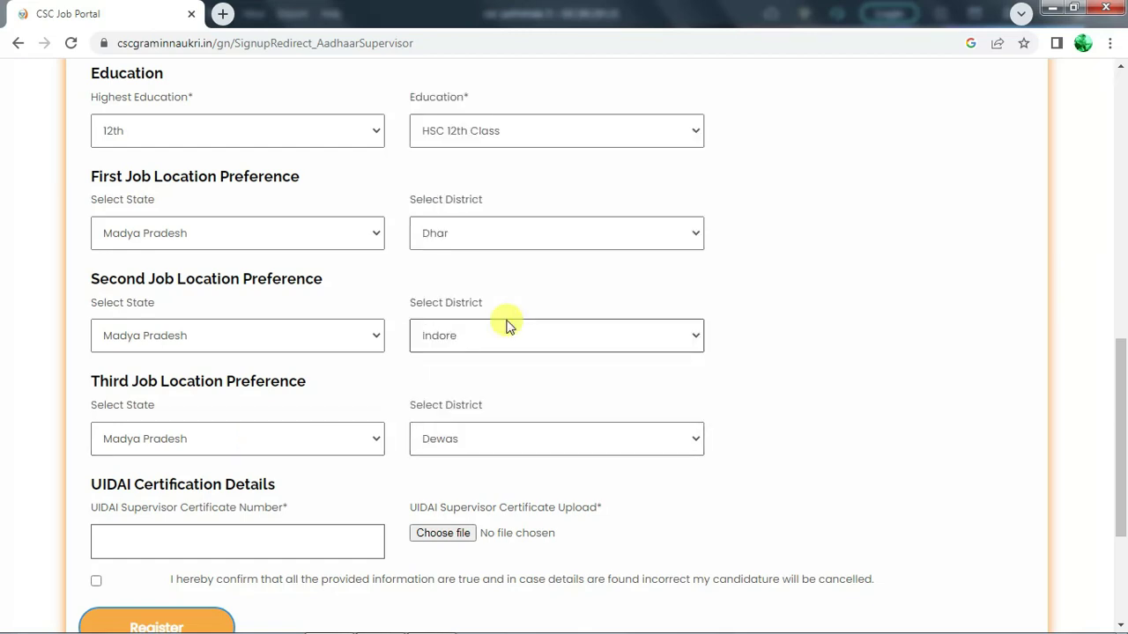
Enter the UIDAI Supervisor Certificate Number and tick the information-accuracy declaration.
click(180, 539)
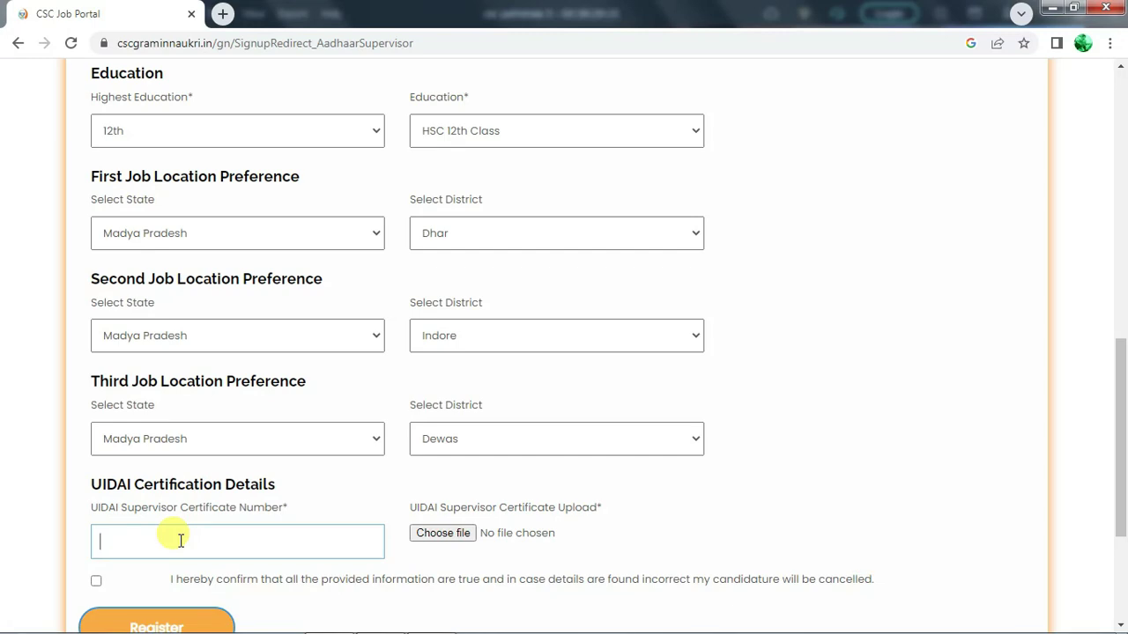
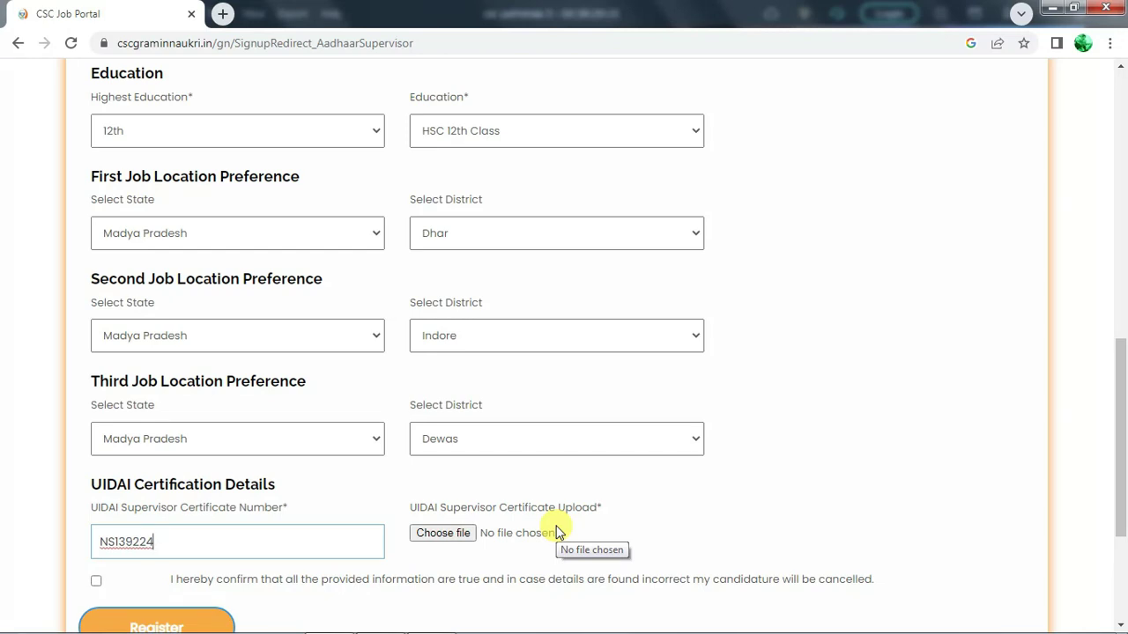
click(95, 582)
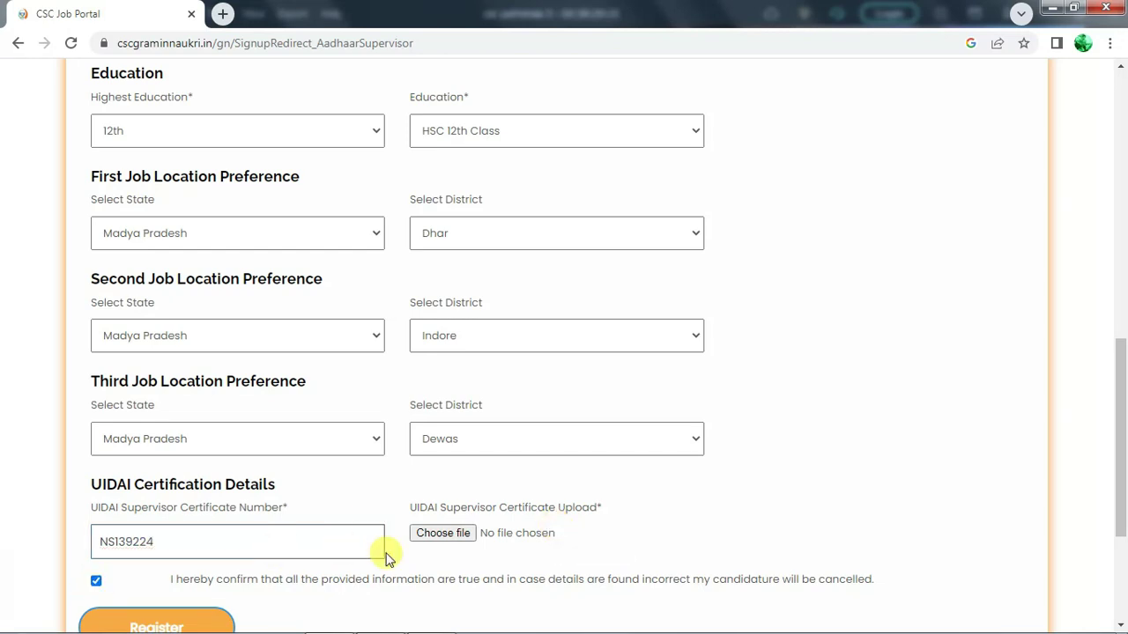